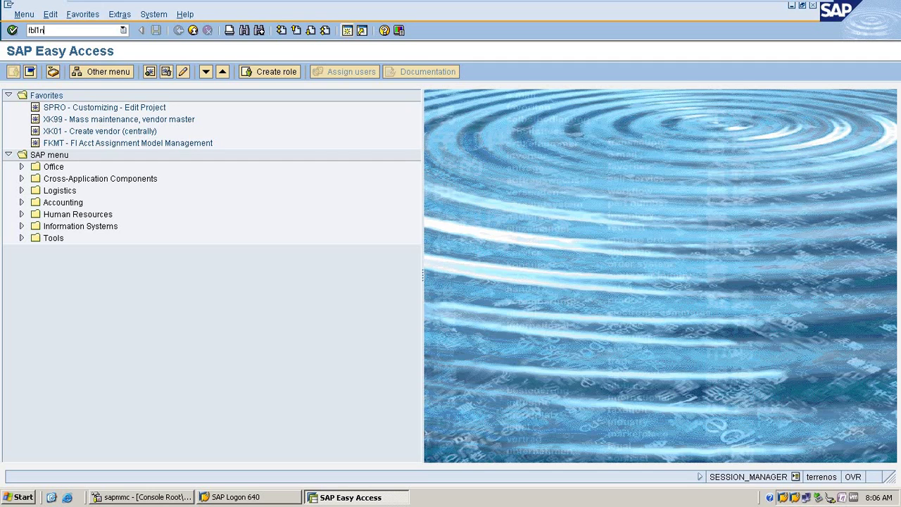
Step: Open FBL1N and pick vendor 200127 as the vendor account from the search results
type("fbl1n")
key("Return")
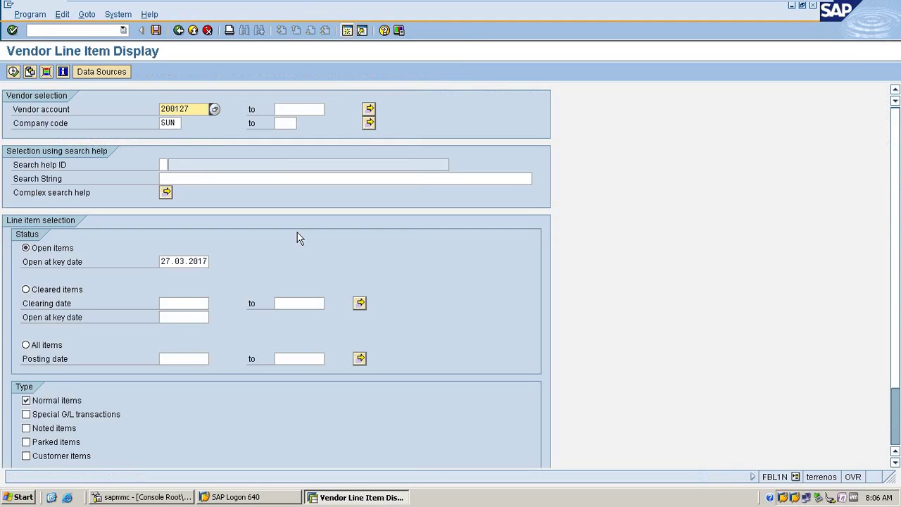
left_click(369, 108)
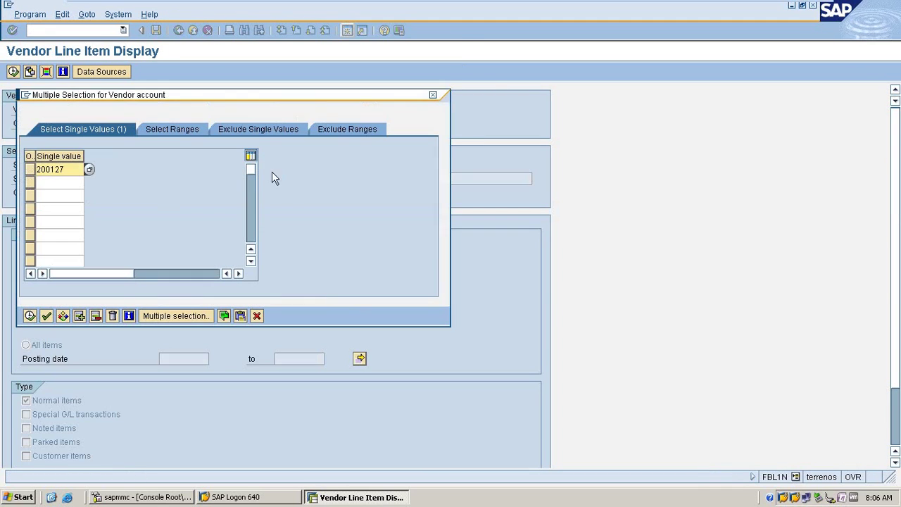
left_click(257, 316)
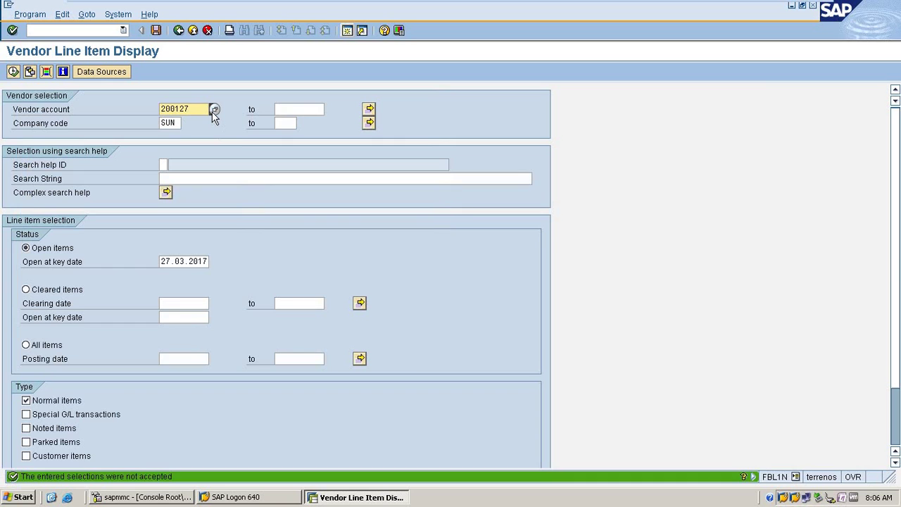
left_click(213, 111)
key("Return")
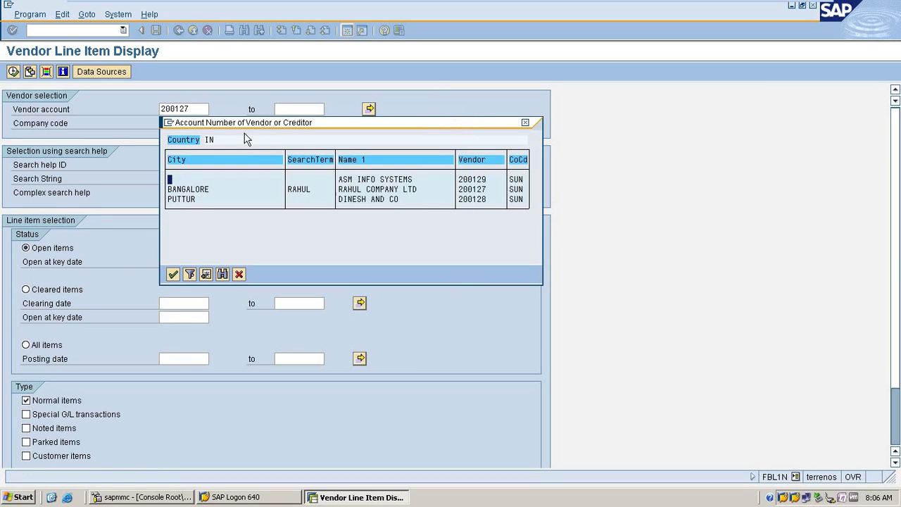
double_click(397, 194)
Step: Add vendors 200128 and 200129 to the multiple selection and run the line item list
left_click(373, 109)
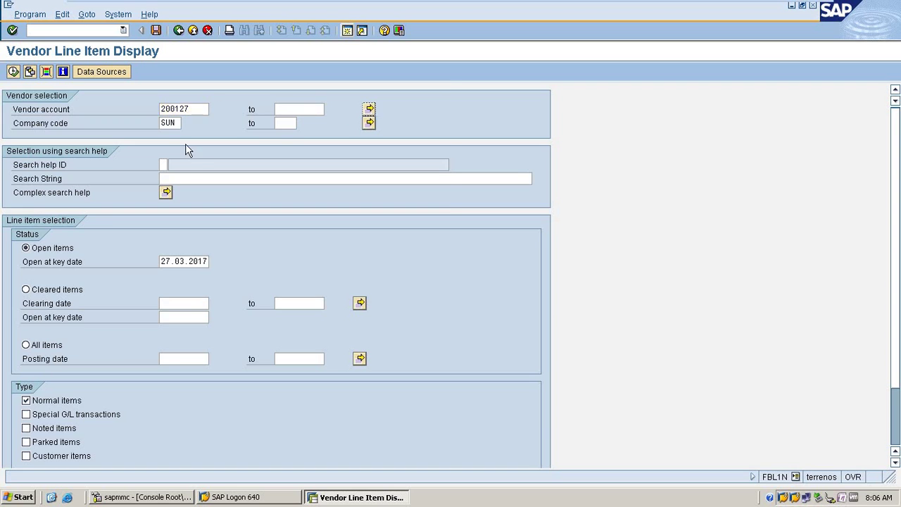
left_click_drag(71, 169, 36, 169)
key("ctrl+c")
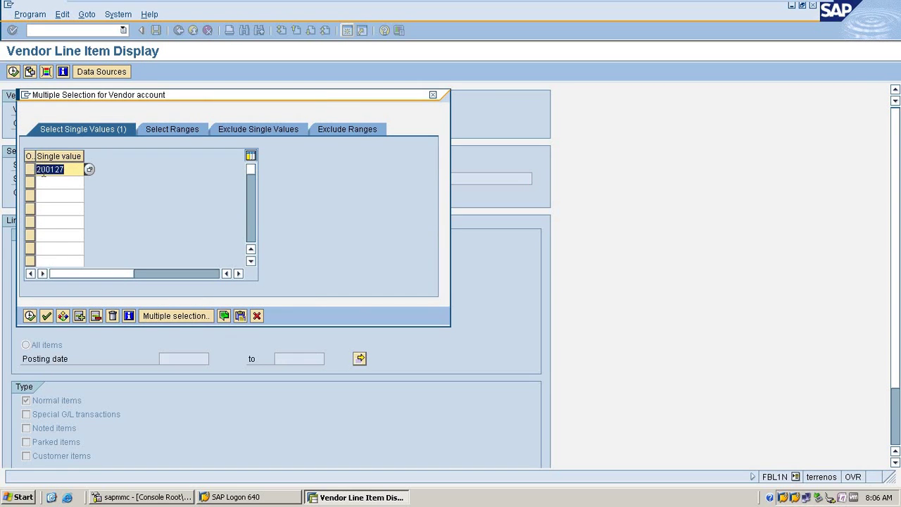
left_click(38, 170)
left_click(44, 182)
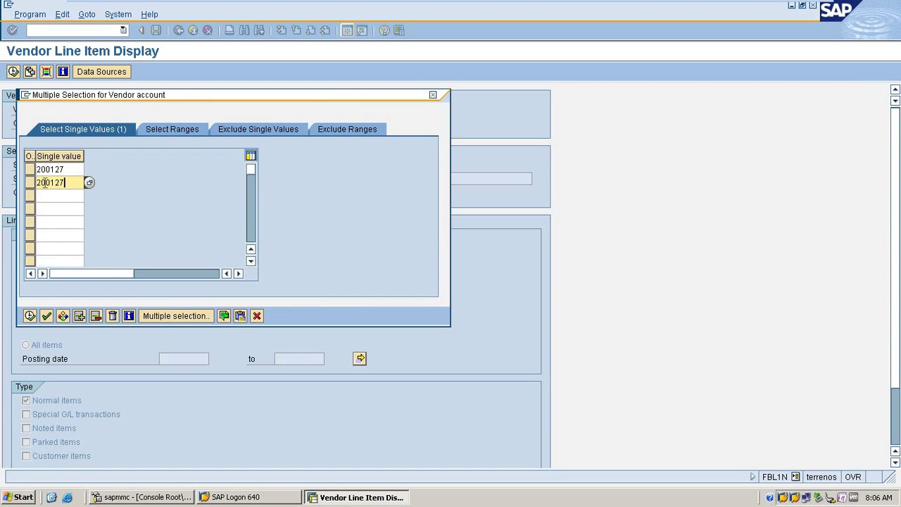
left_click(60, 183)
type("8")
left_click(69, 193)
key("ctrl+v")
key("BackSpace")
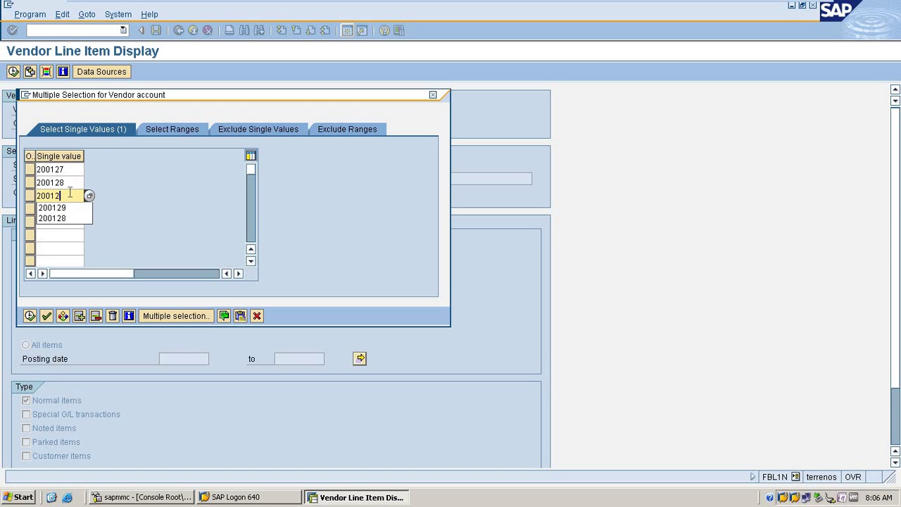
type("9")
left_click(30, 315)
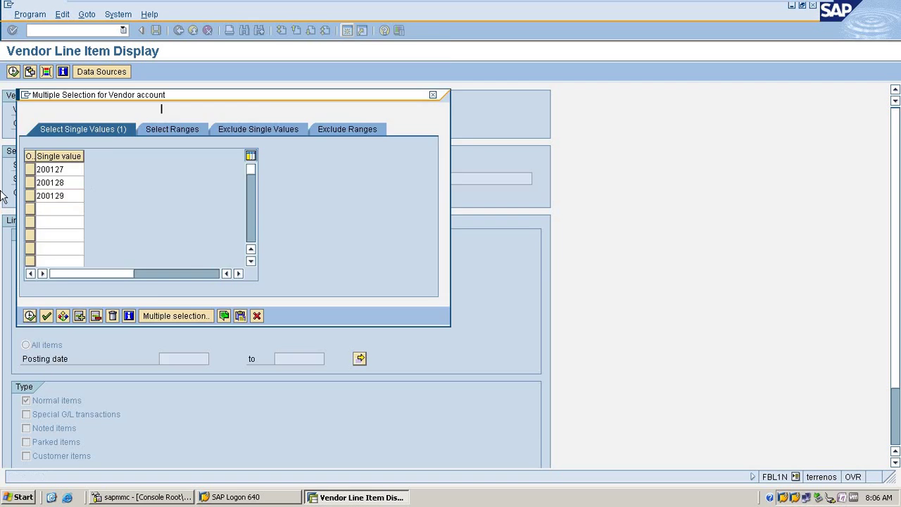
left_click(13, 72)
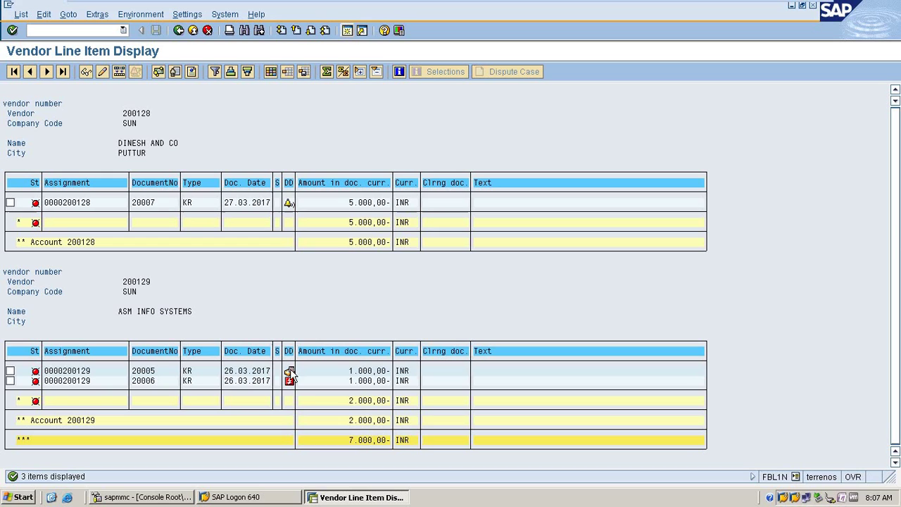
Step: Open a second SAP session alongside the vendor line item list
mouse_move(291, 374)
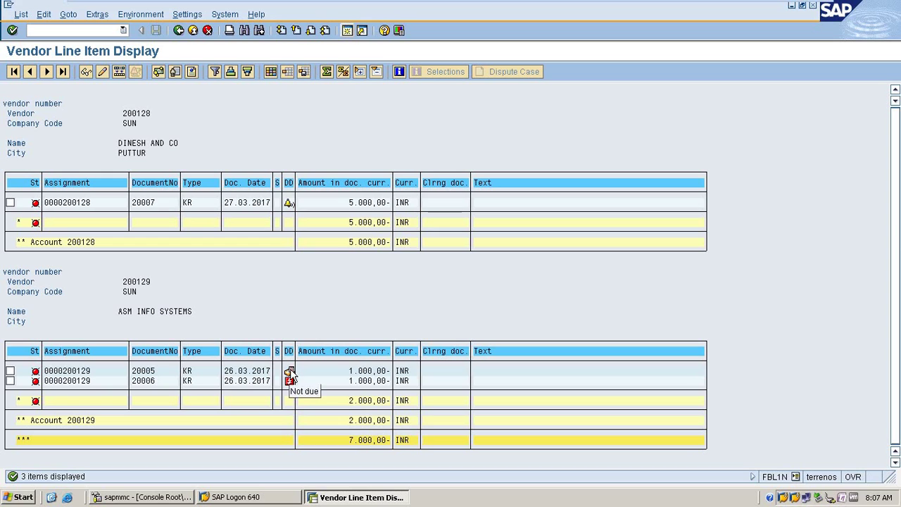
left_click(347, 31)
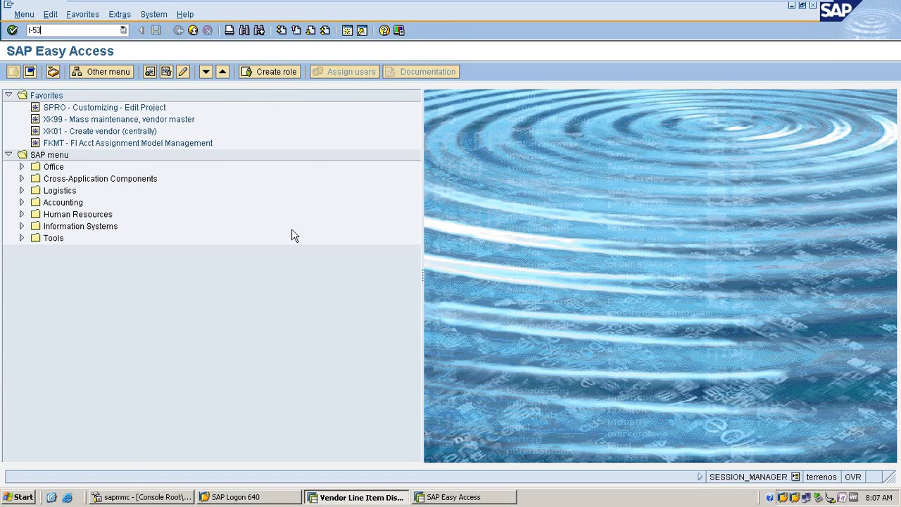
Step: Start F-53 with document date 27.03.2017 and bank account 200000
key("Return")
type("2")
left_click(127, 105)
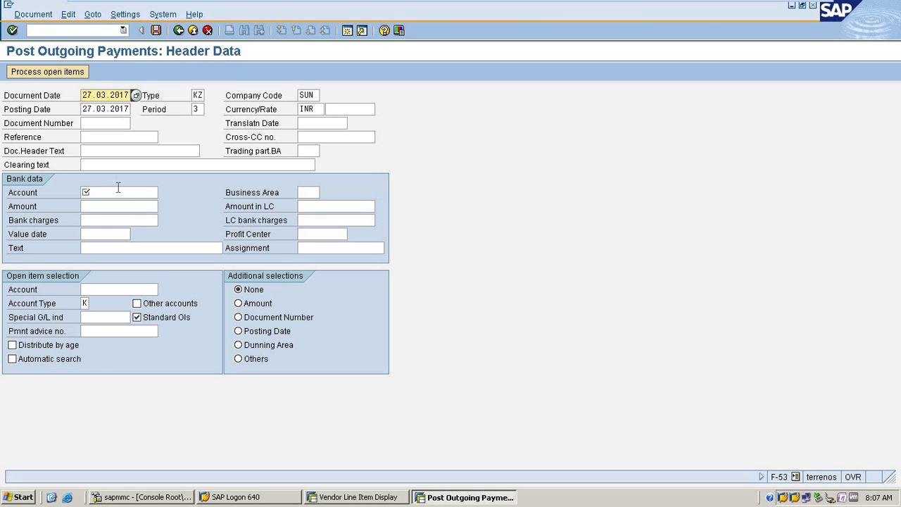
left_click(118, 188)
key("F4")
key("Return")
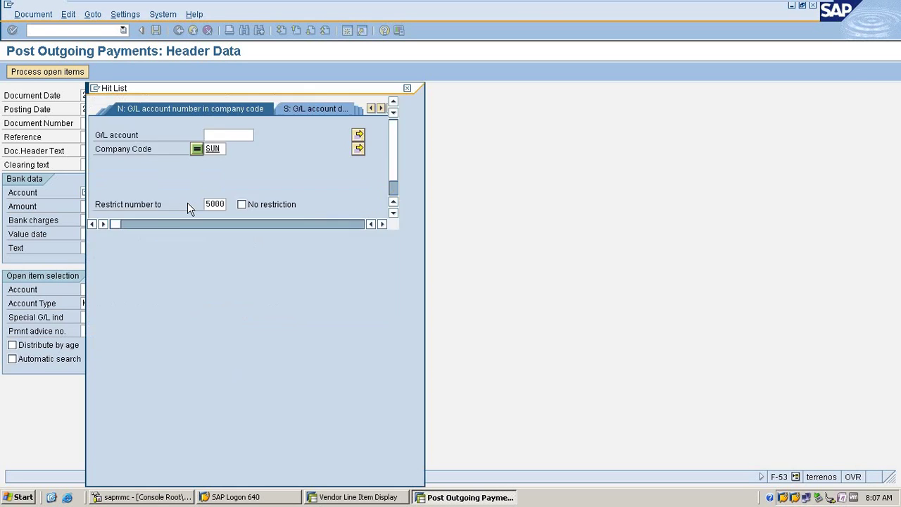
double_click(191, 197)
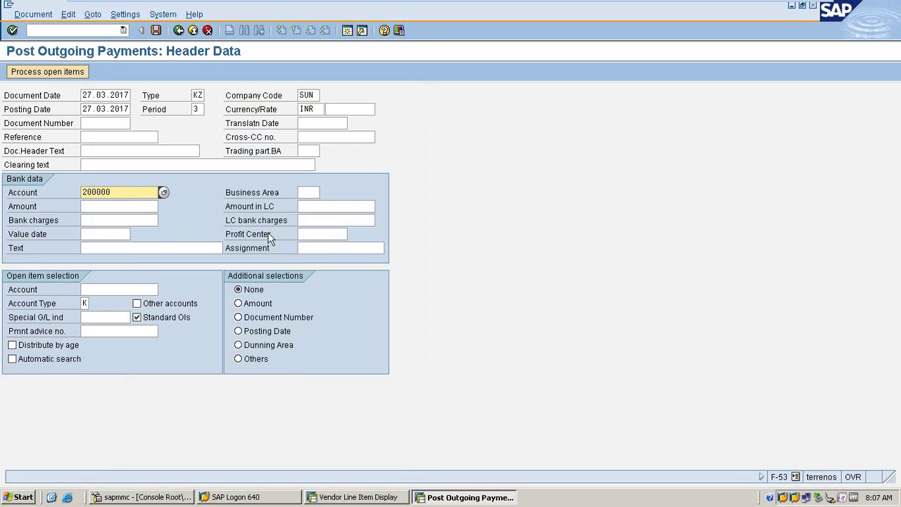
Step: Enter amount 5000 and vendor 200128, then bring up the vendor's open items
left_click(105, 207)
key("alt+Tab")
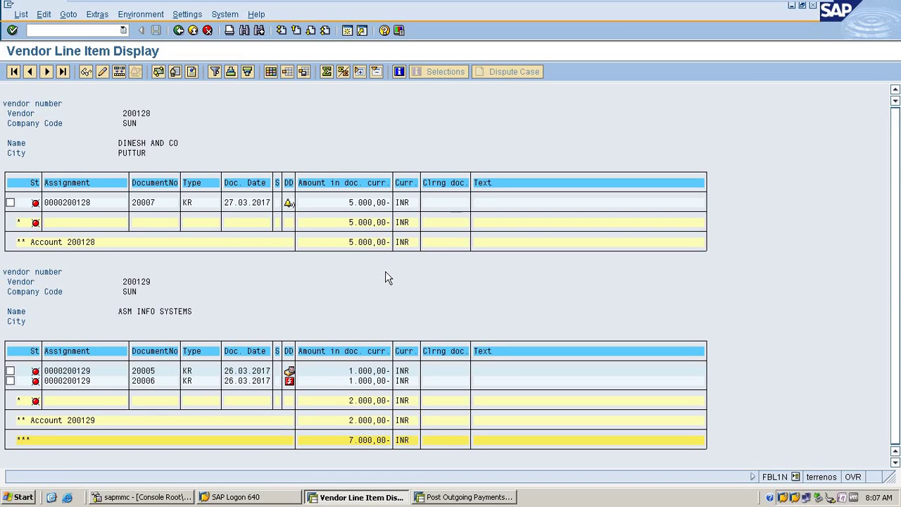
key("alt+Tab")
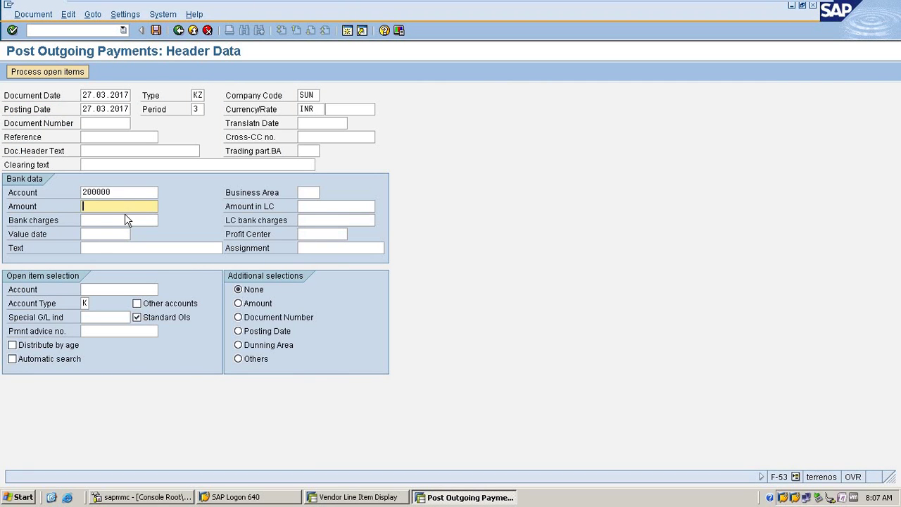
type("1000")
left_click(154, 290)
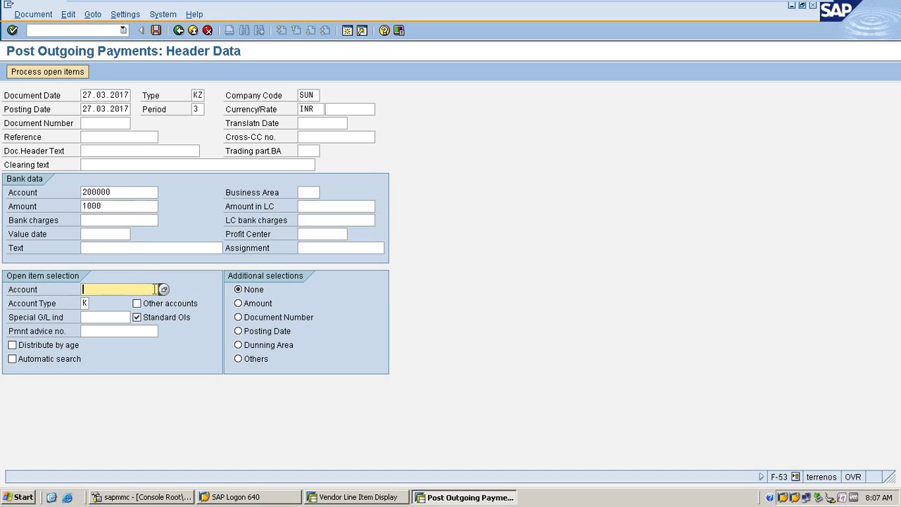
left_click(133, 202)
key("BackSpace")
key("BackSpace")
key("BackSpace")
key("BackSpace")
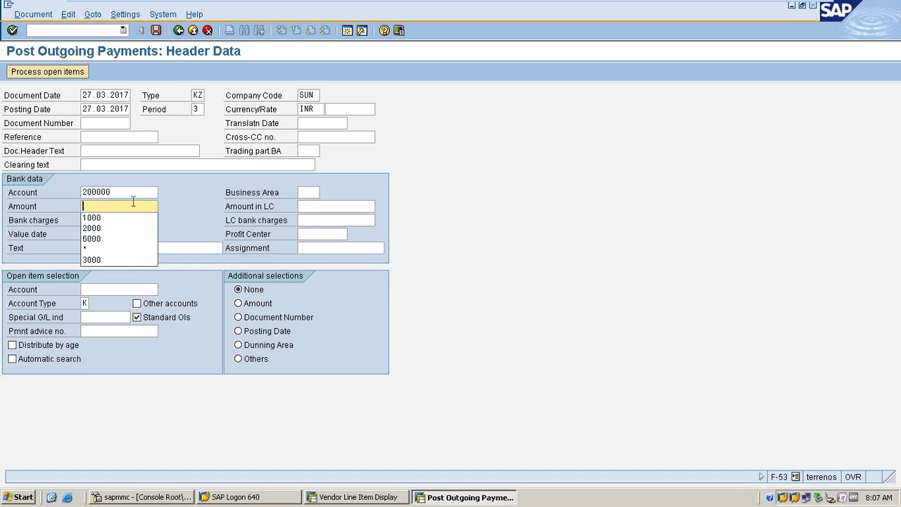
type("5000")
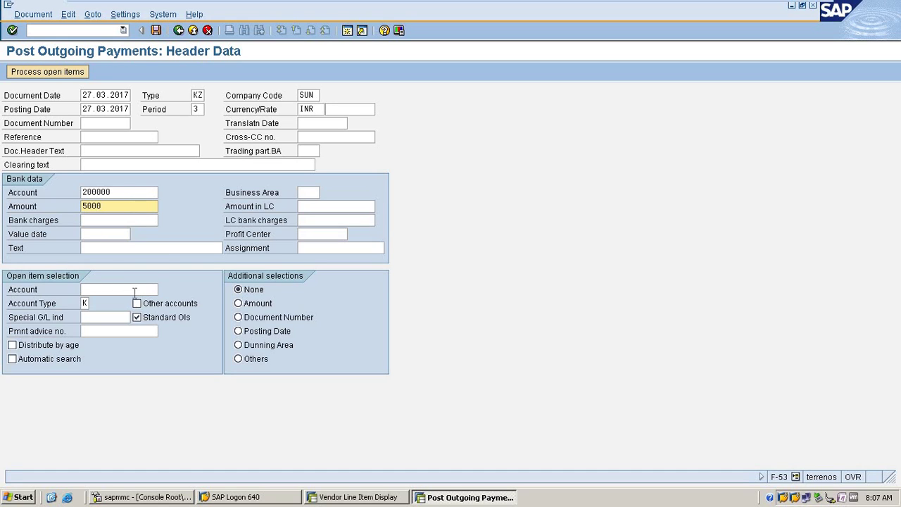
left_click(151, 289)
left_click(164, 289)
key("Return")
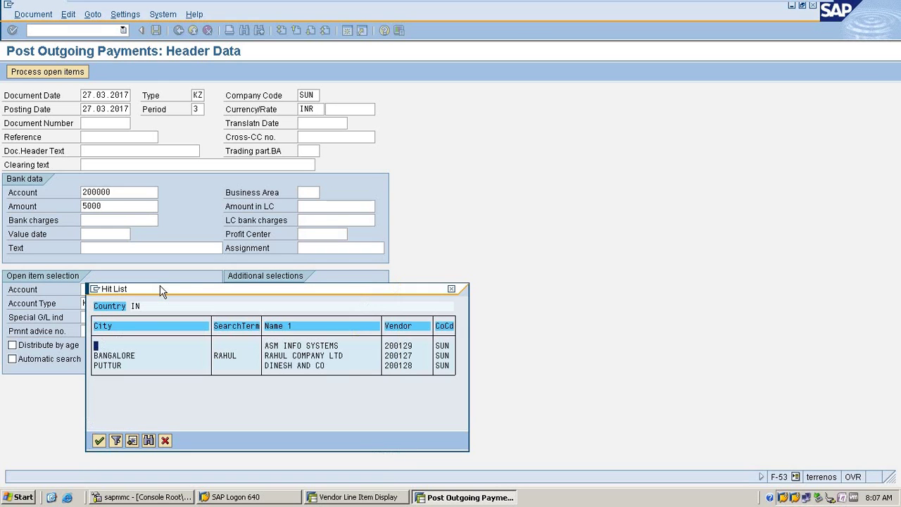
double_click(287, 366)
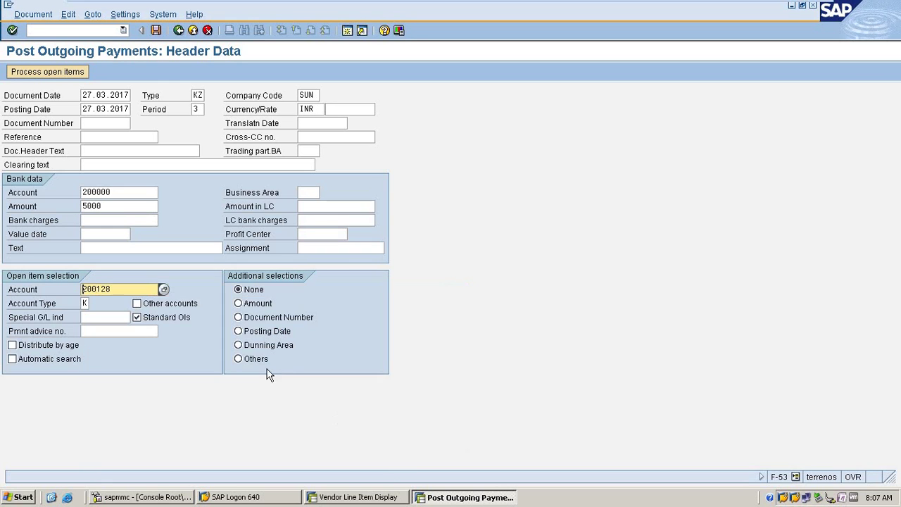
left_click(61, 75)
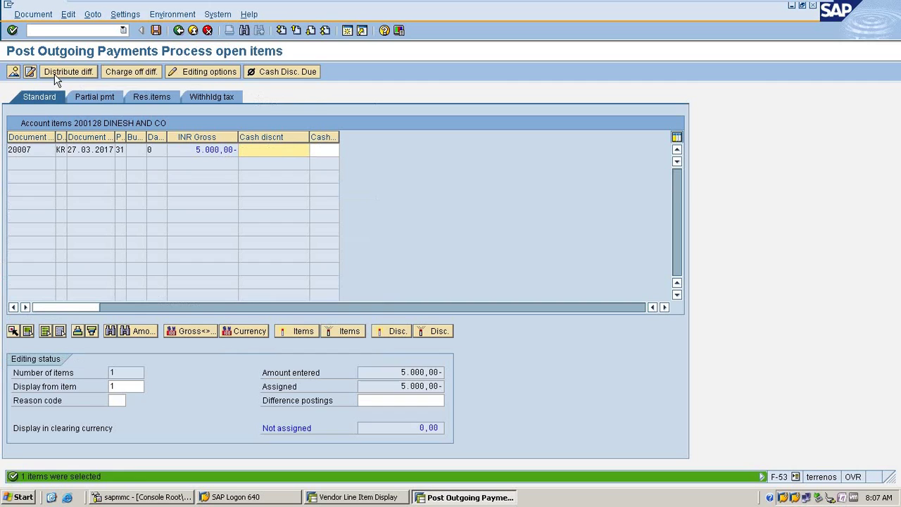
Step: Simulate the outgoing payment and post it as document 10004 in company code SUN
left_click(37, 16)
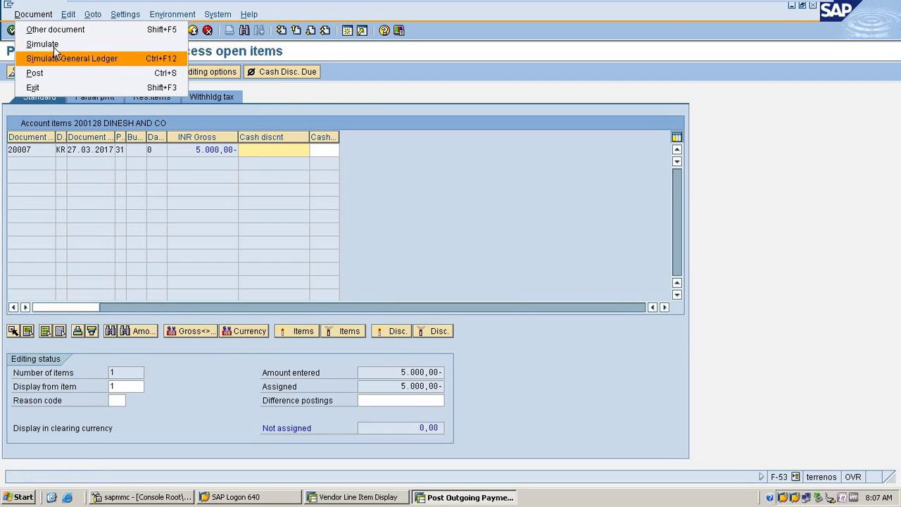
left_click(32, 44)
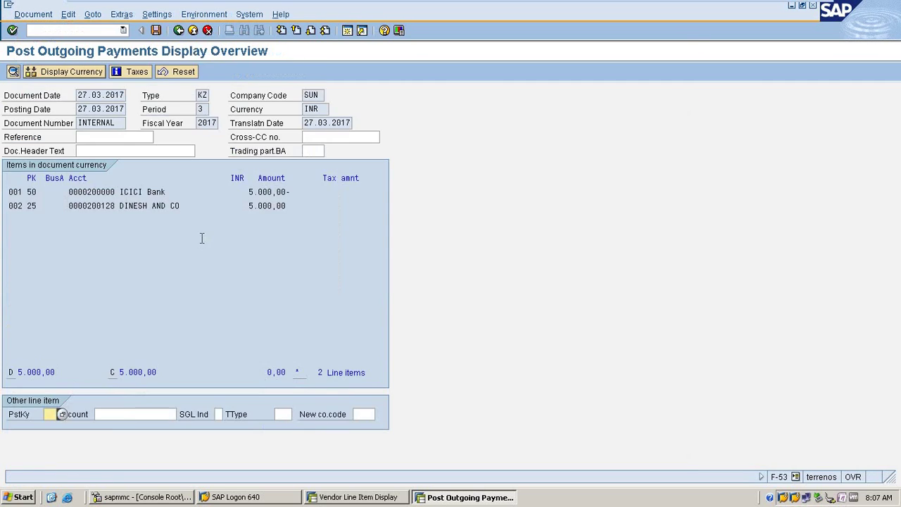
left_click(156, 31)
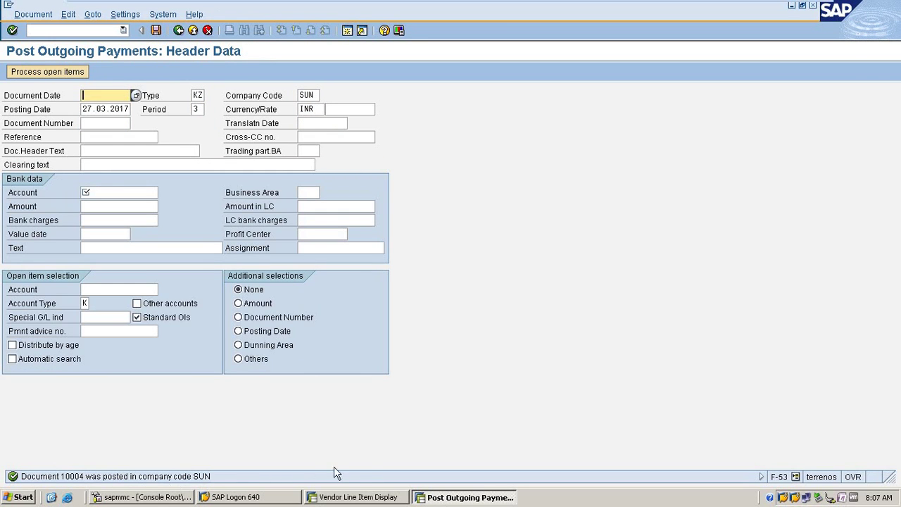
Step: Refresh FBL1N and rerun it for all items, showing vendor 200128 cleared by 10003 and 10004
key("alt+Tab")
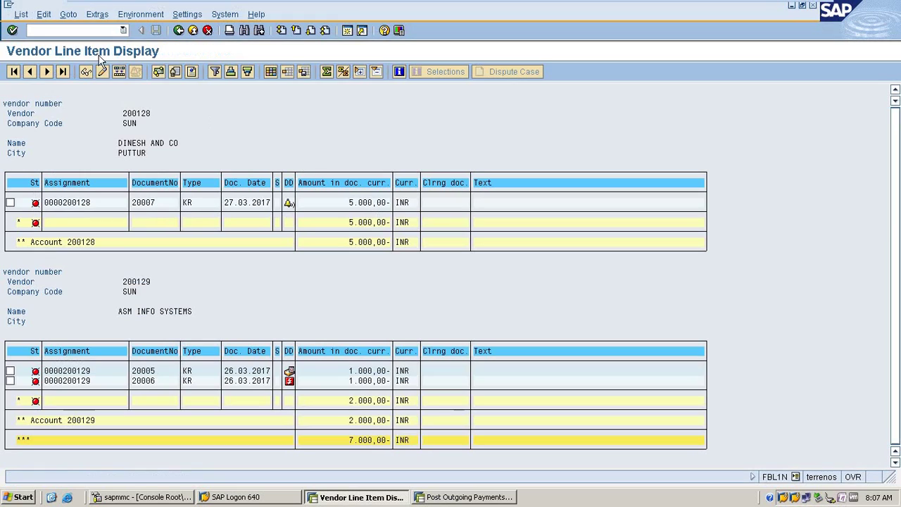
left_click(21, 14)
left_click(41, 45)
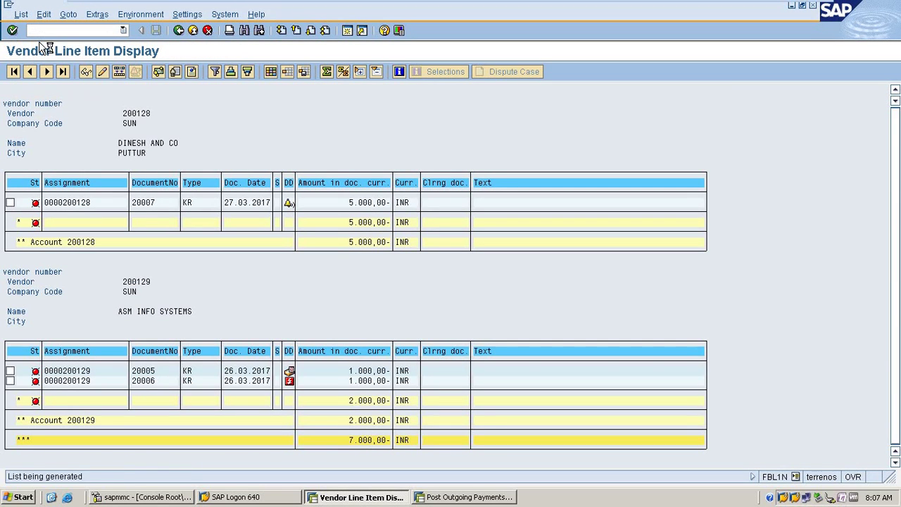
left_click(182, 31)
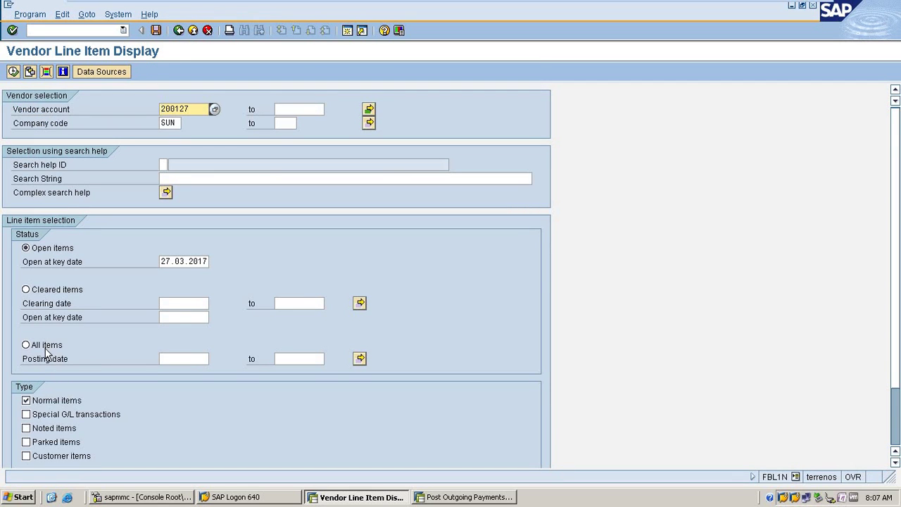
left_click(26, 344)
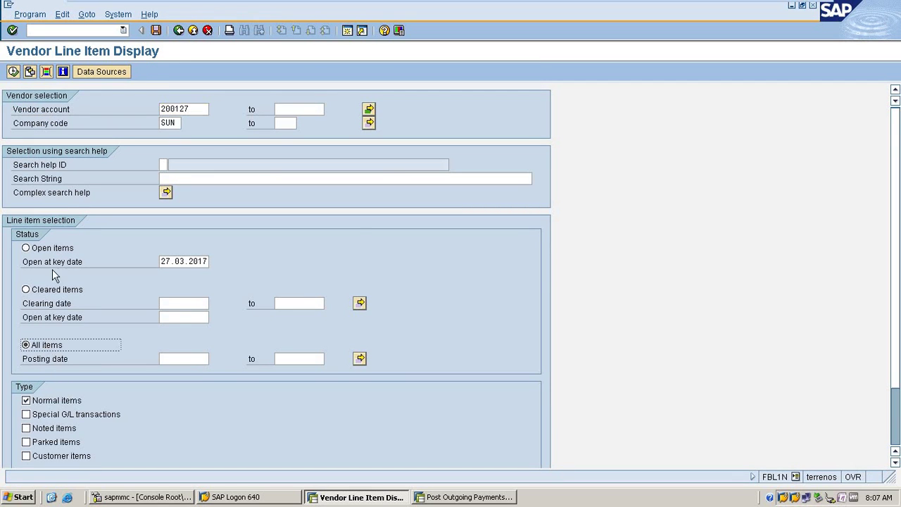
left_click(13, 72)
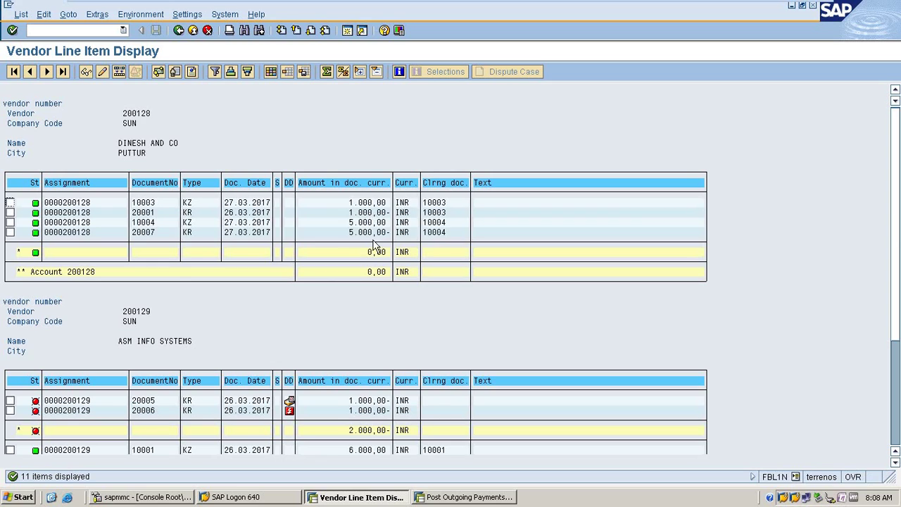
left_click(351, 221)
Step: Open FBL5N and pick customer 300057 from the account search help
left_click(67, 31)
type("/nfbl5n")
key("Return")
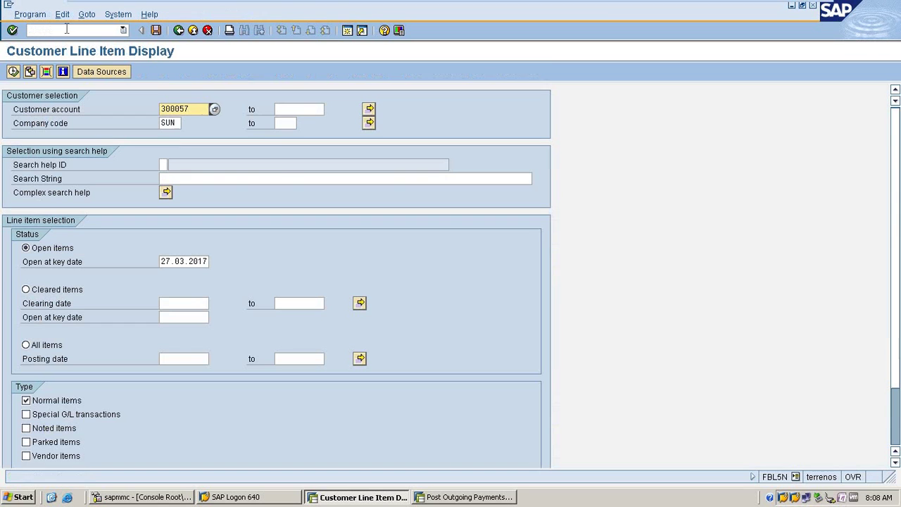
left_click(213, 110)
key("Return")
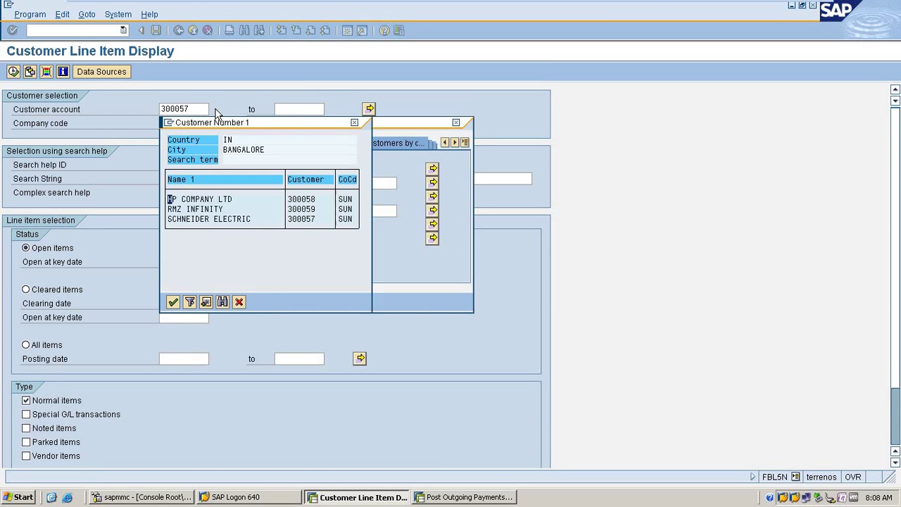
left_click_drag(280, 127, 336, 129)
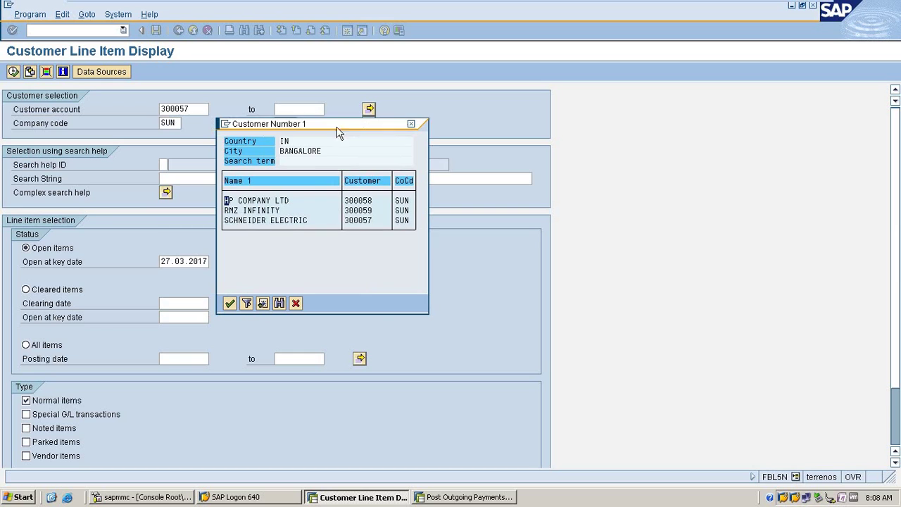
double_click(358, 221)
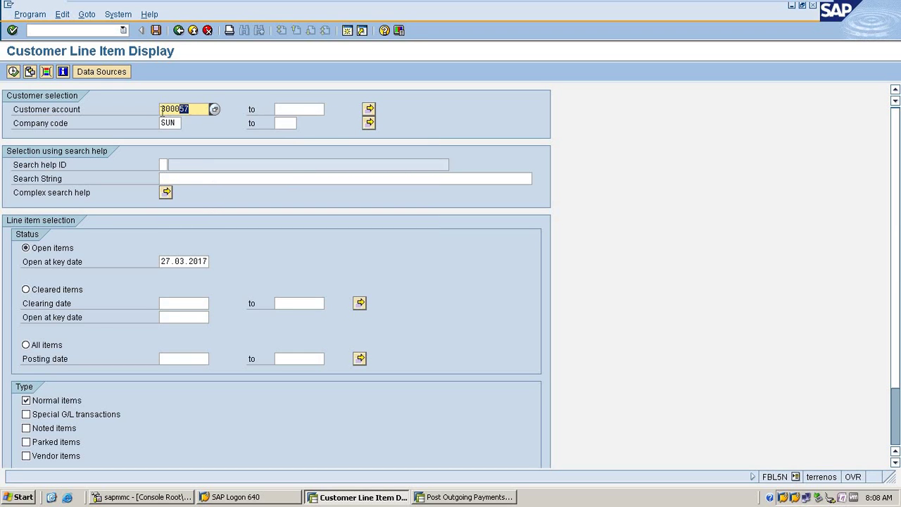
Step: Add customers 300058 and 300059 to the multiple selection and apply it
left_click(368, 108)
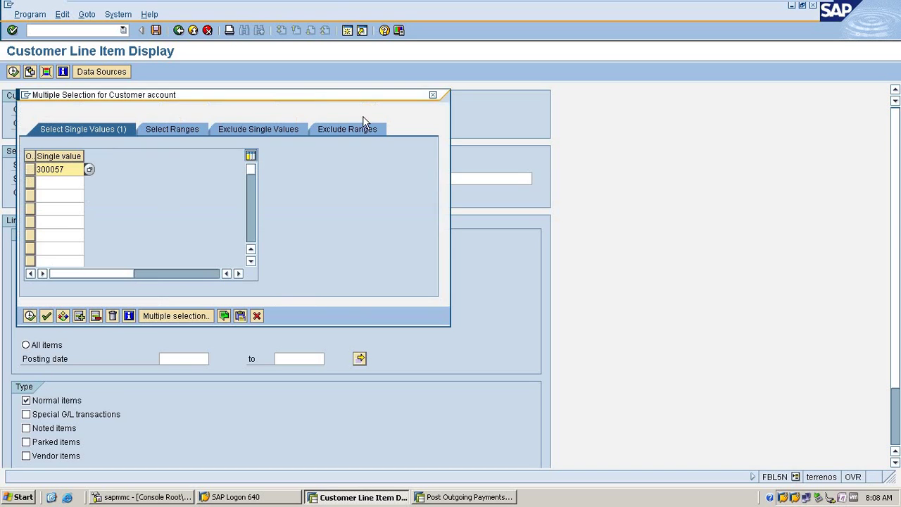
left_click(75, 183)
type("300057")
key("BackSpace")
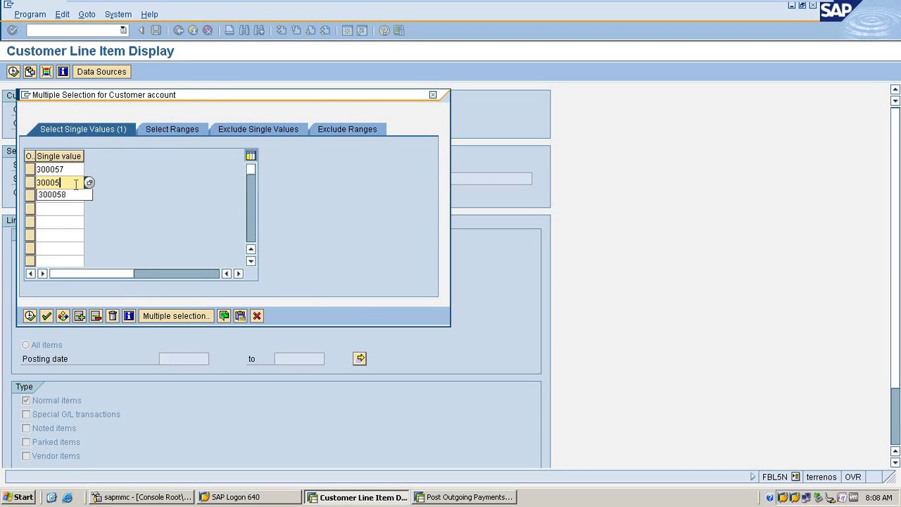
type("8")
left_click(72, 195)
type("300057")
key("BackSpace")
type("9")
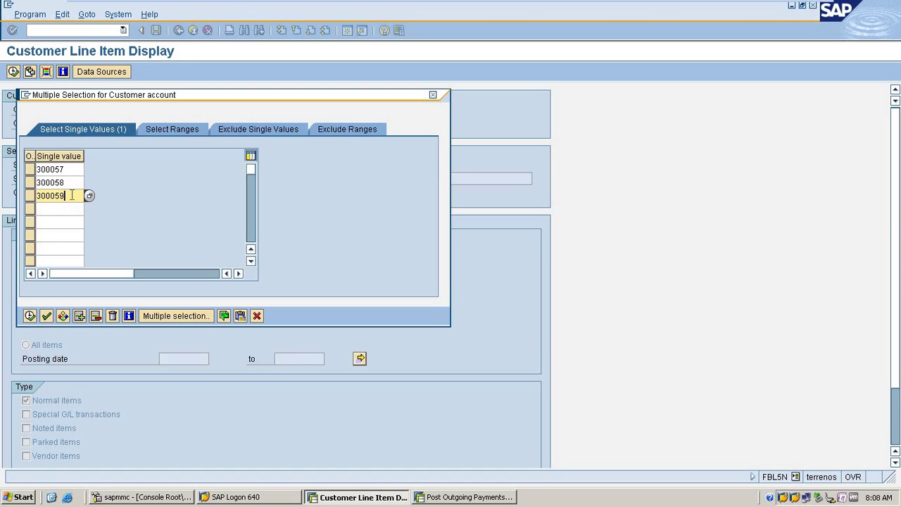
left_click(29, 315)
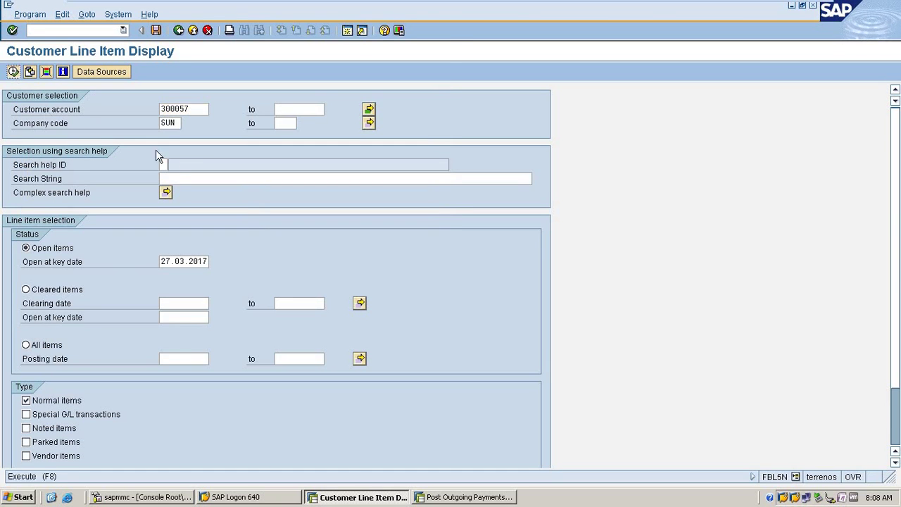
Step: Run the customer report showing three open items totalling 8.000,00 INR, then open a new session
key("F8")
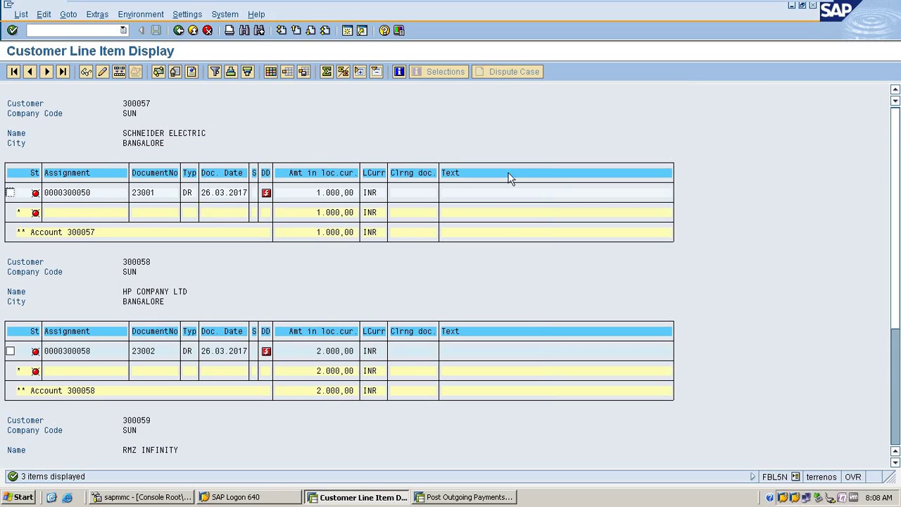
left_click_drag(896, 185, 897, 355)
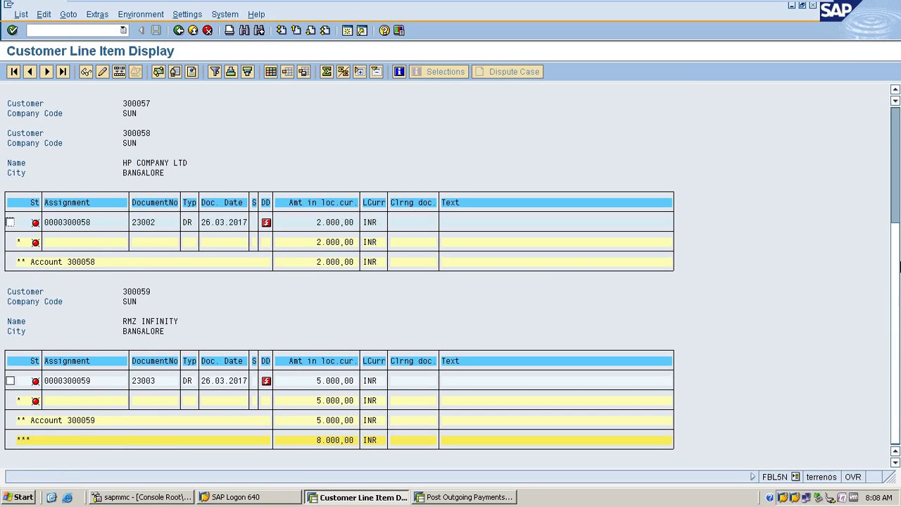
scroll(399, 138, "up", 4)
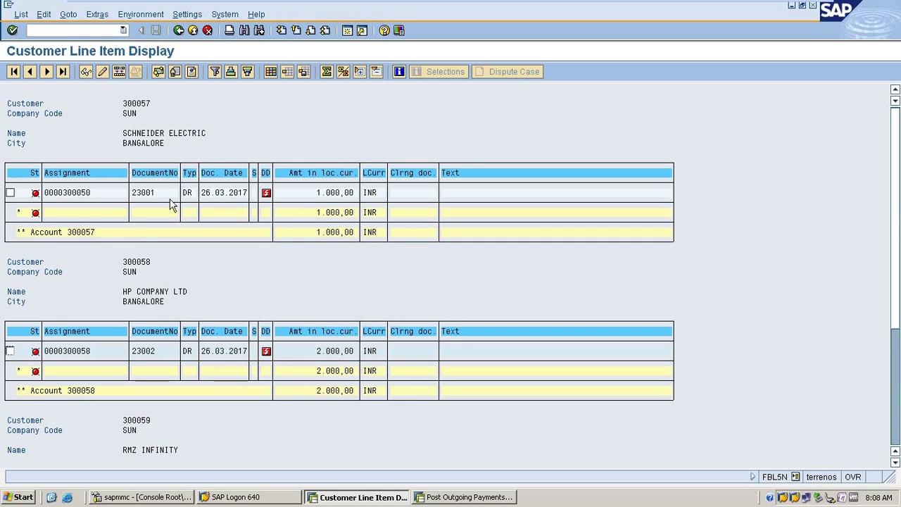
left_click(347, 30)
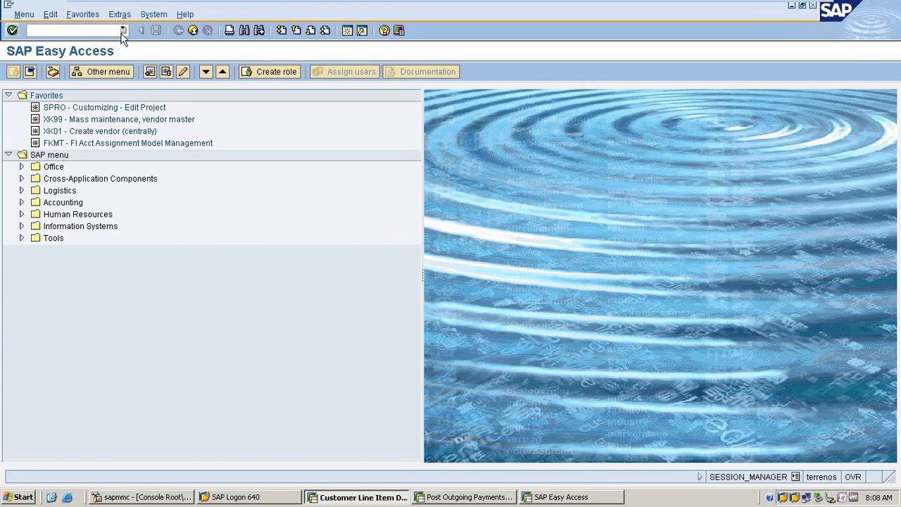
Step: Start F-28 with document date 27.03.2017 and ICICI Bank account 200000
left_click(123, 30)
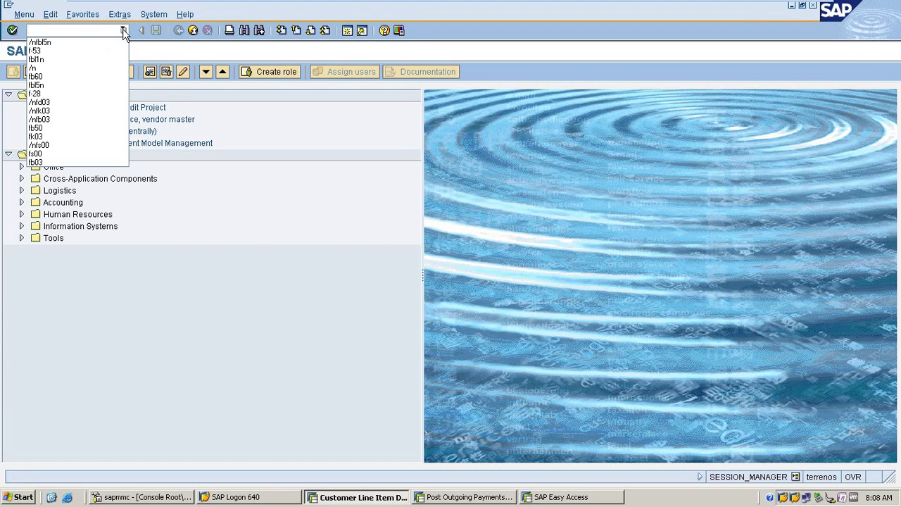
left_click(95, 84)
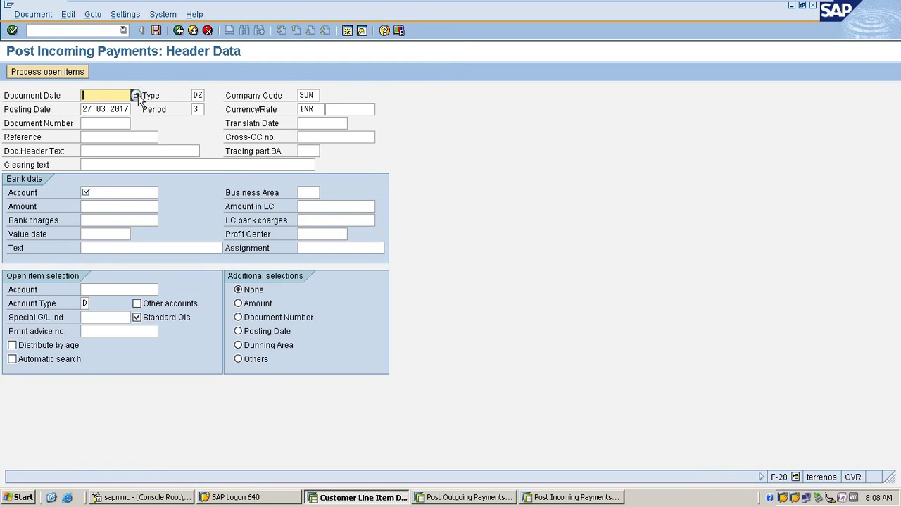
left_click(127, 95)
left_click(104, 103)
left_click(141, 194)
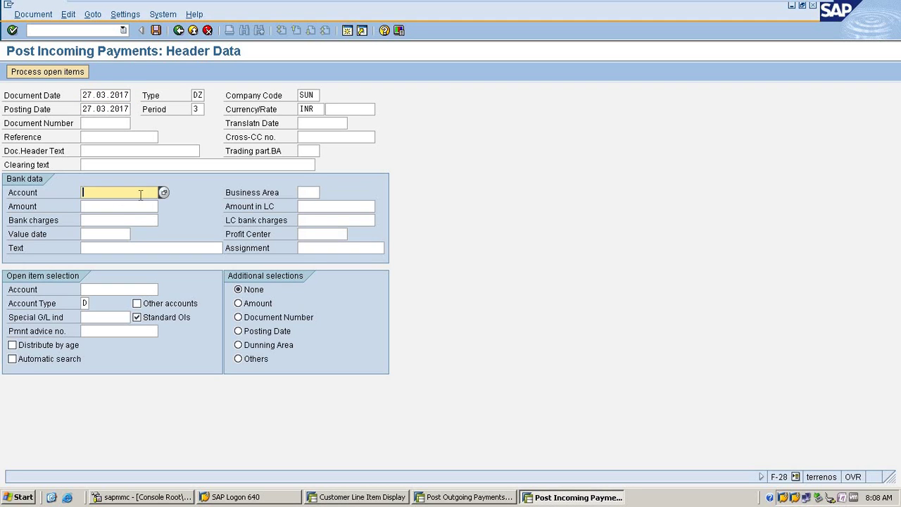
key("F4")
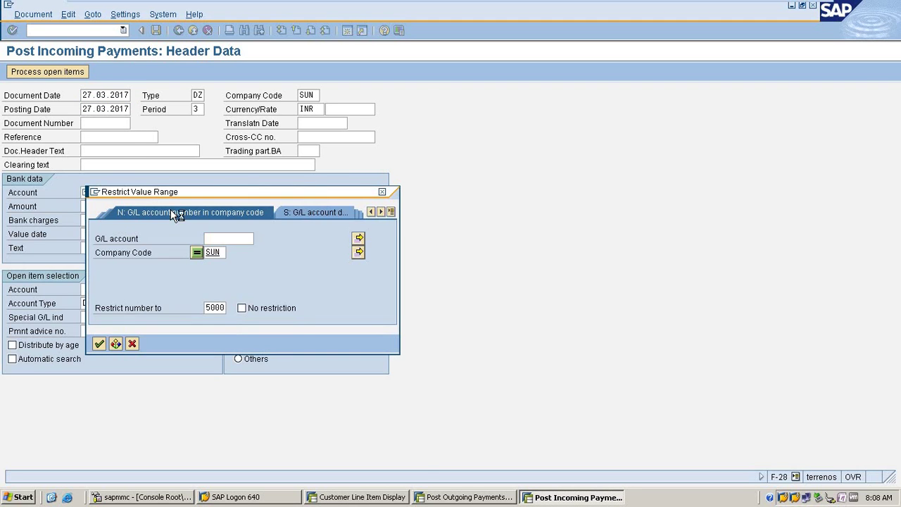
key("Return")
double_click(213, 195)
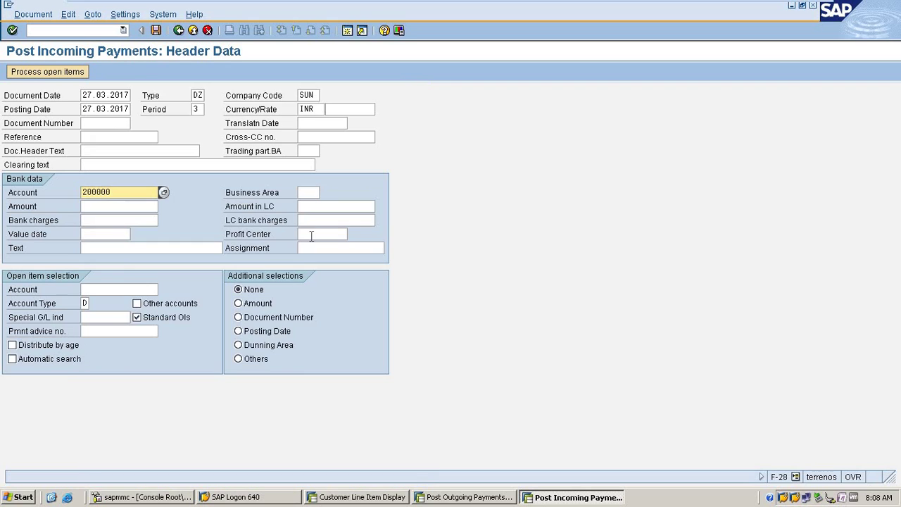
Step: Enter amount 1000 and choose customer 300057 for open item selection
key("alt+Tab")
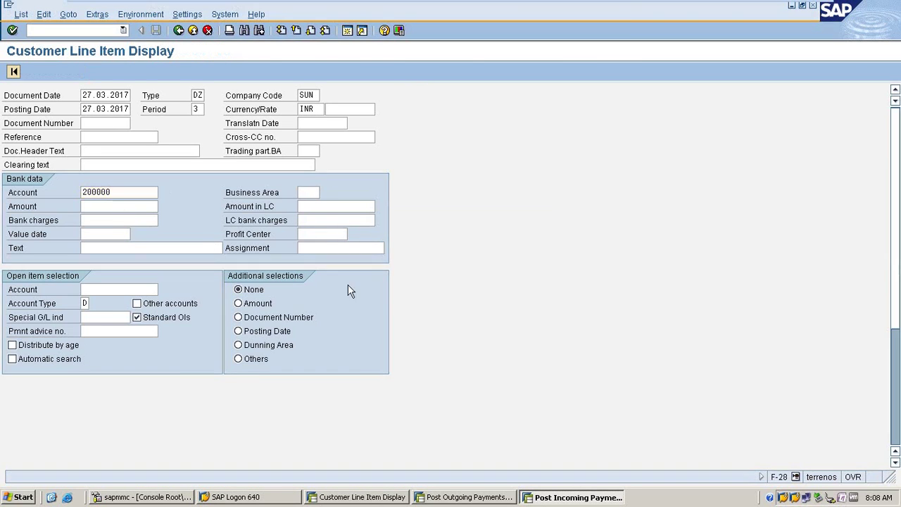
key("alt+Tab")
left_click(118, 208)
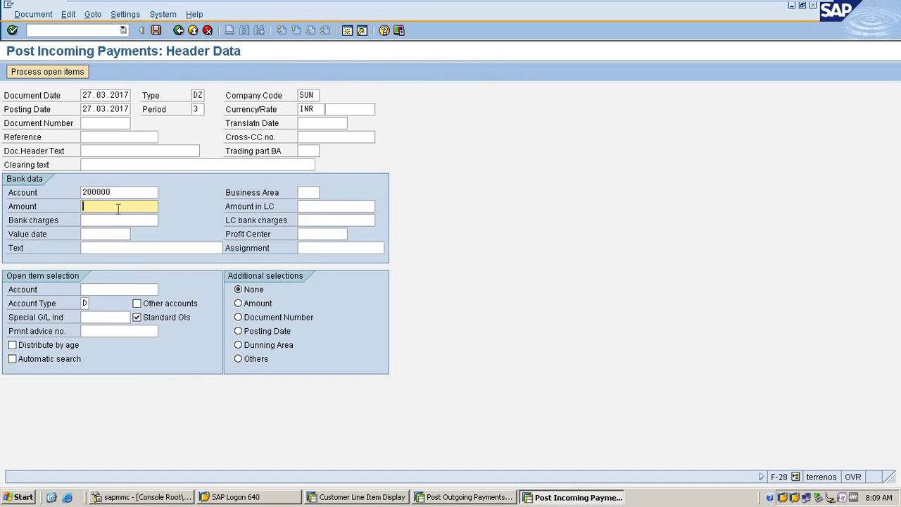
type("1000")
key("alt+Tab")
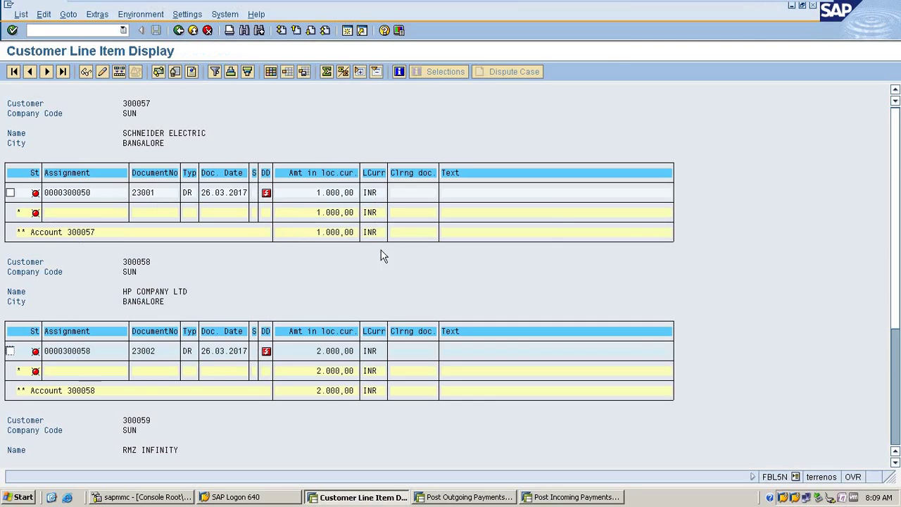
key("alt+Tab")
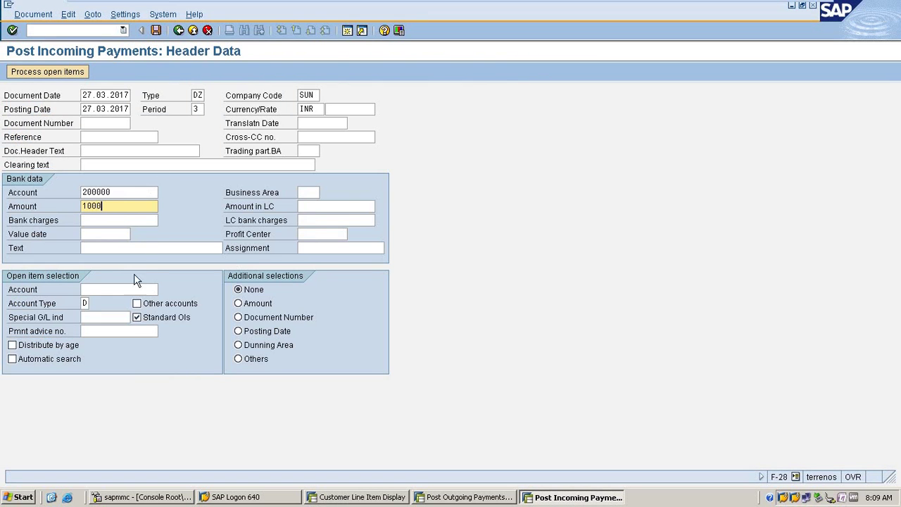
left_click(155, 289)
left_click(163, 289)
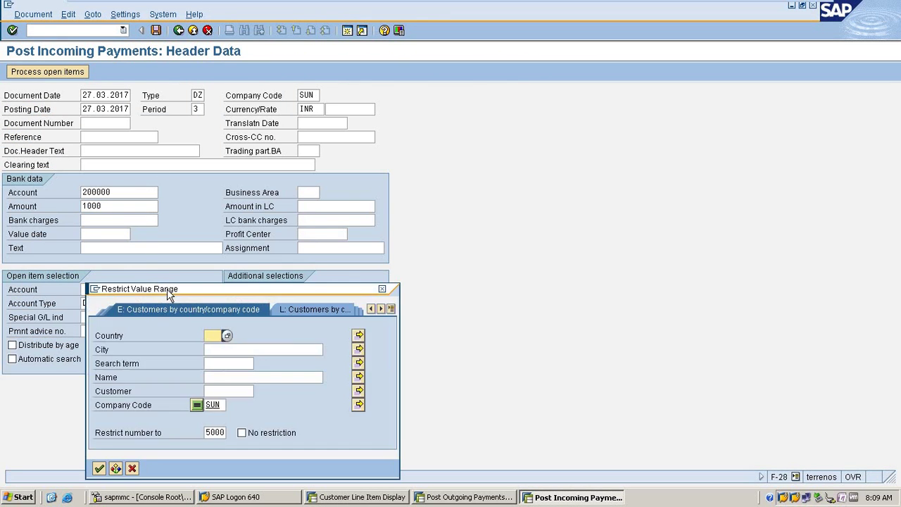
key("Return")
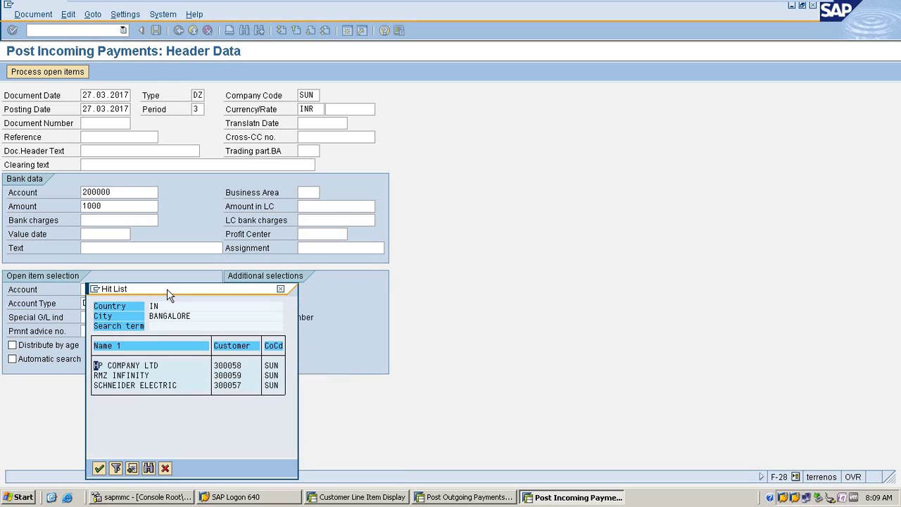
double_click(141, 386)
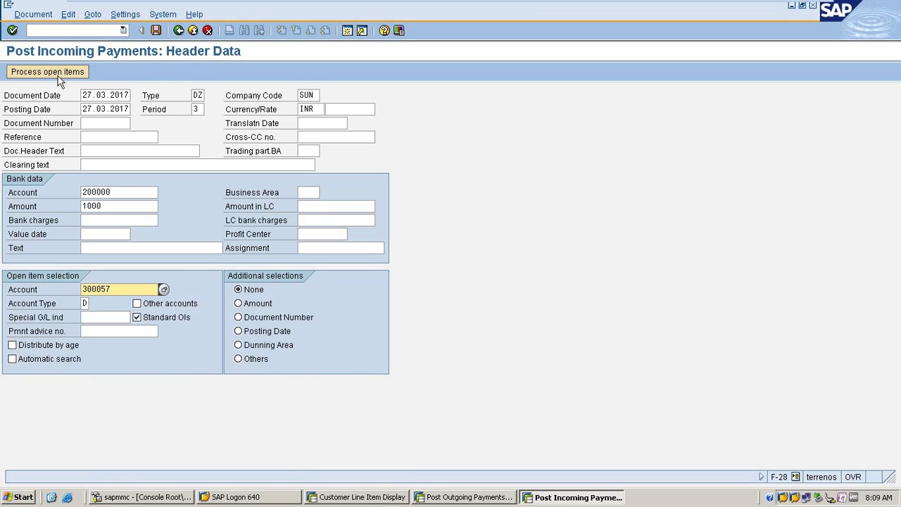
Step: Process customer 300057's open item, simulate, and post incoming payment document 22001
left_click(58, 74)
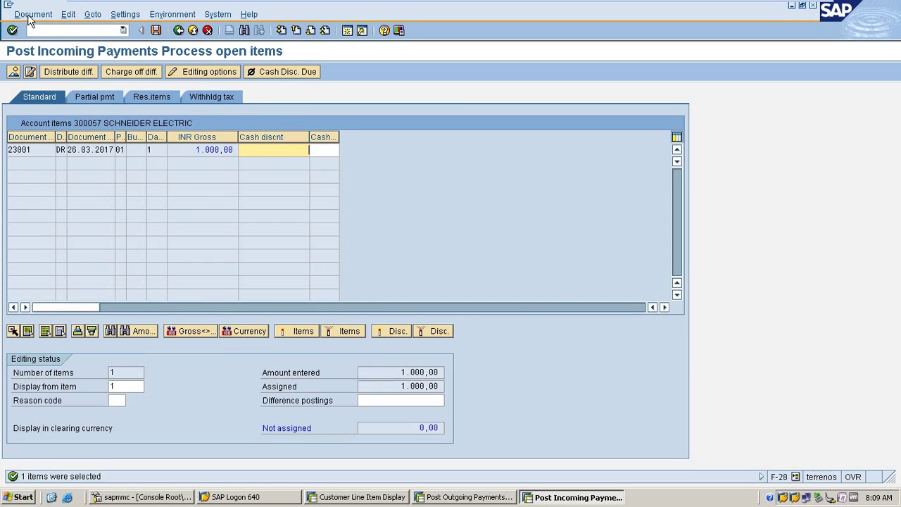
left_click(33, 14)
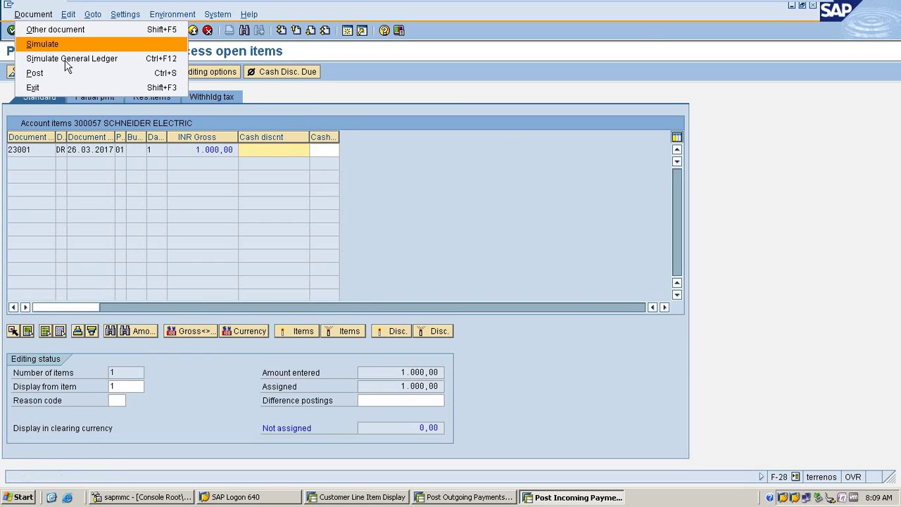
left_click(64, 44)
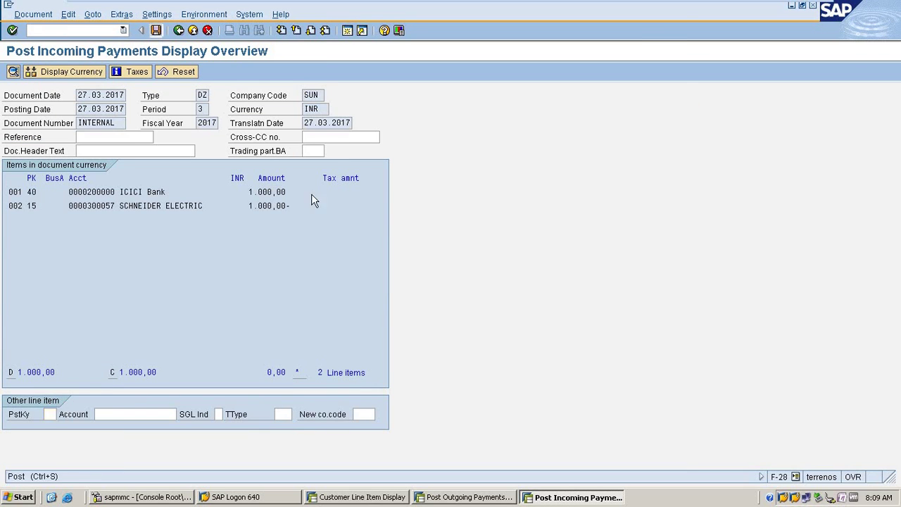
key("ctrl+s")
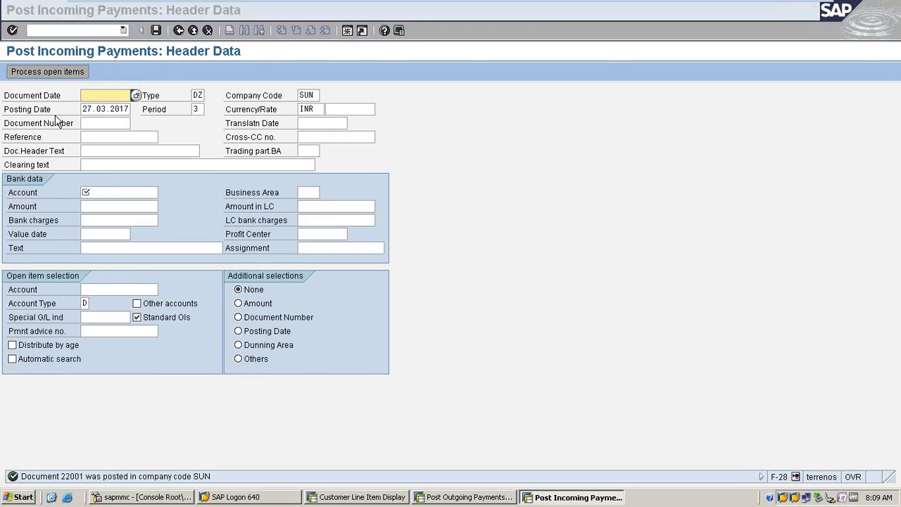
key("alt+Tab")
Step: Refresh FBL5N and rerun it for all items, showing customer 300057's items cleared by 22001
left_click(21, 14)
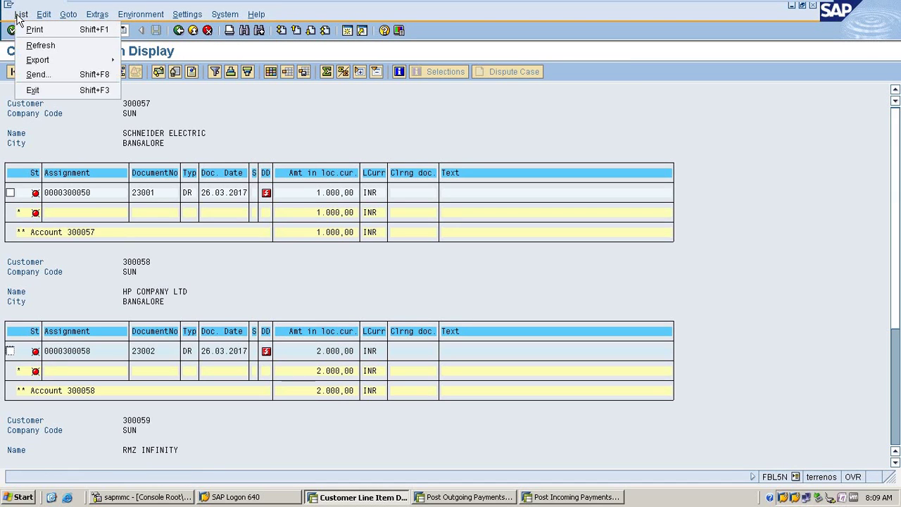
left_click(35, 48)
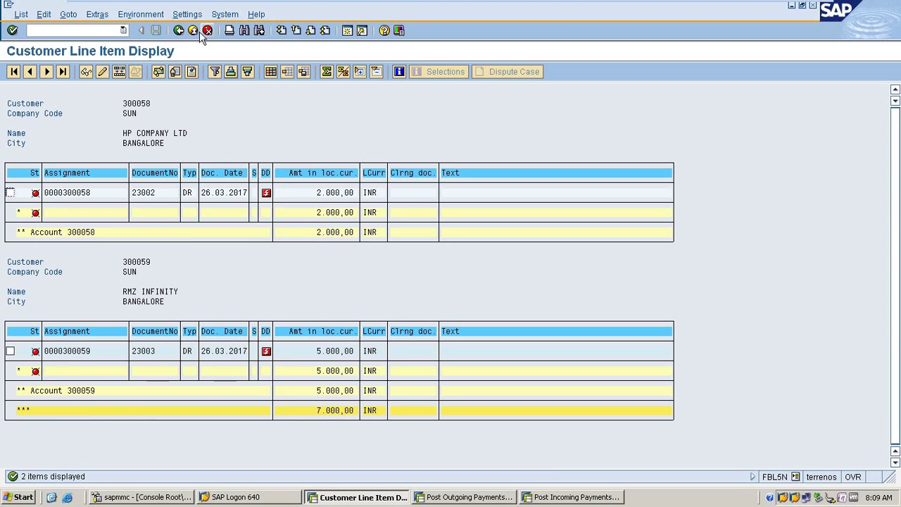
left_click(179, 30)
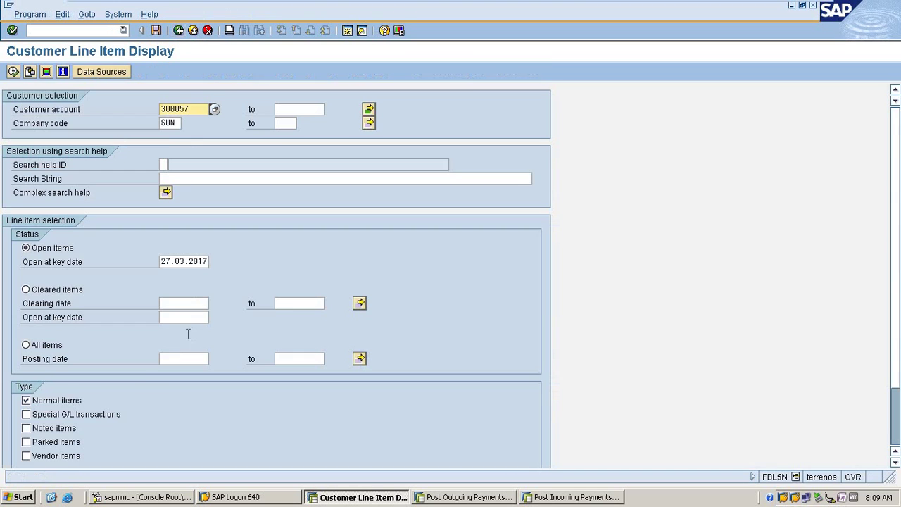
left_click(43, 345)
left_click(14, 72)
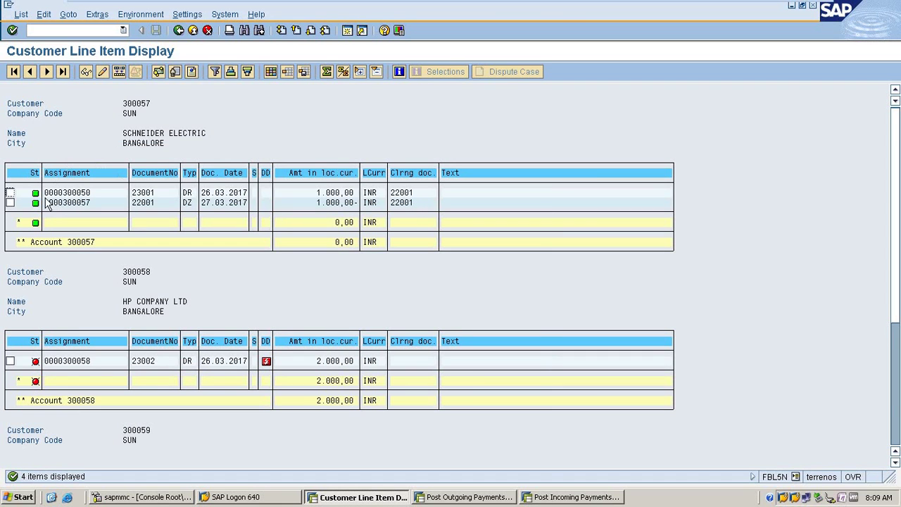
left_click_drag(39, 190, 456, 220)
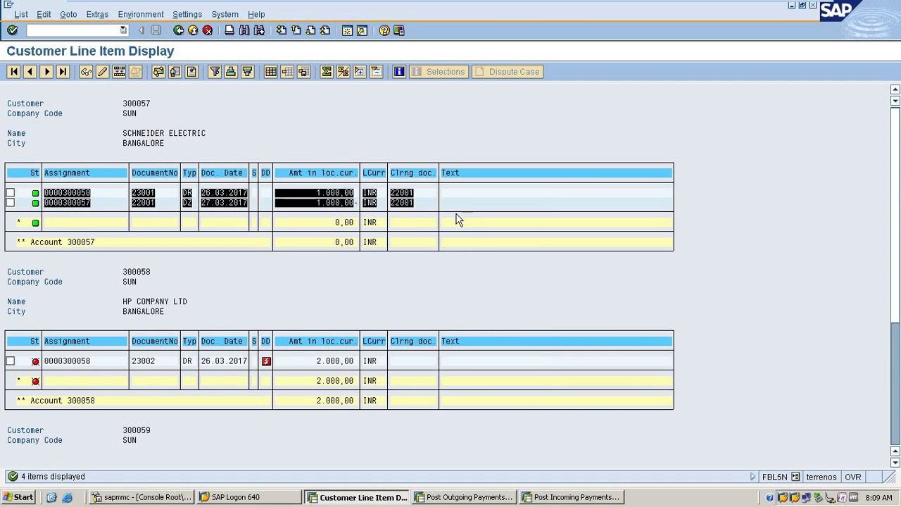
key("ctrl+c")
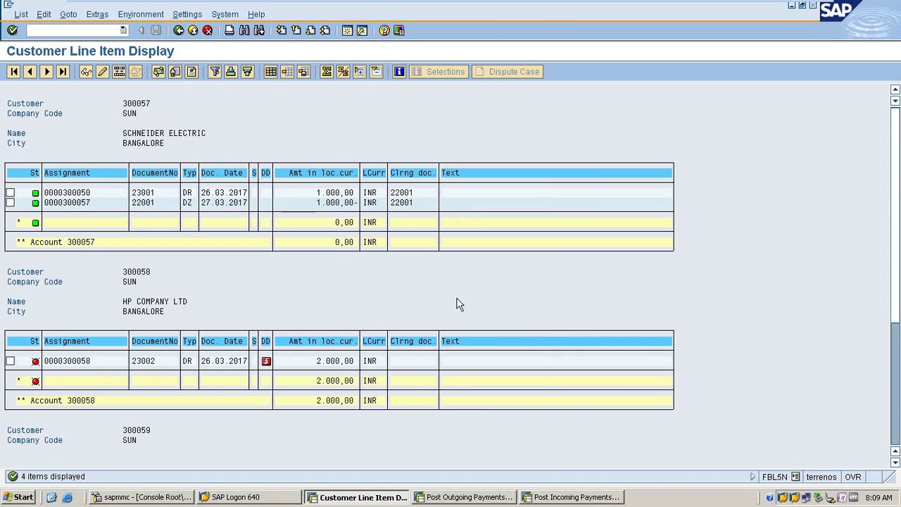
Step: Leave the FBL5N customer line item list with /n to reach SAP Easy Access
left_click(42, 31)
type("/n")
key("Return")
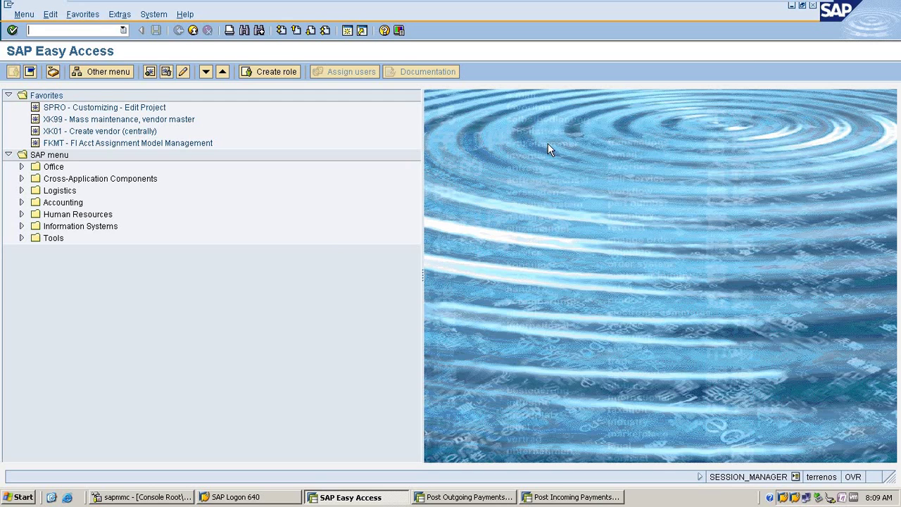
mouse_move(777, 7)
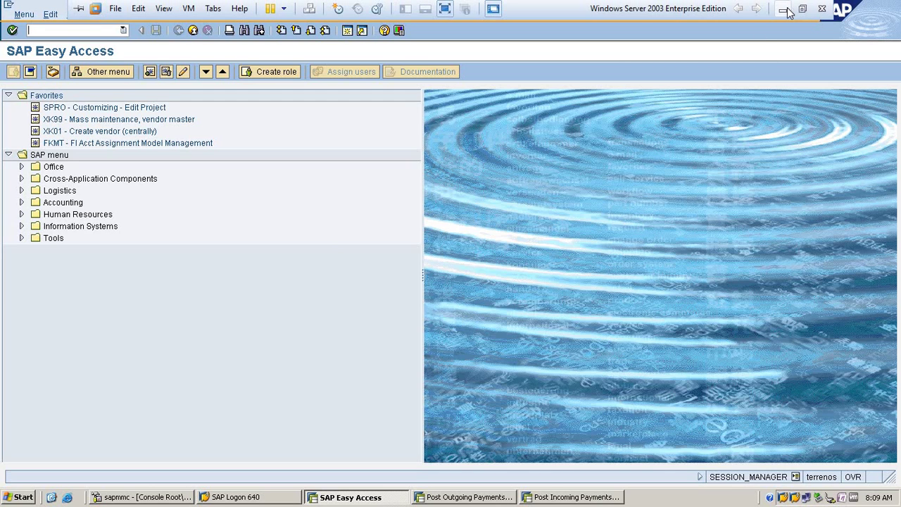